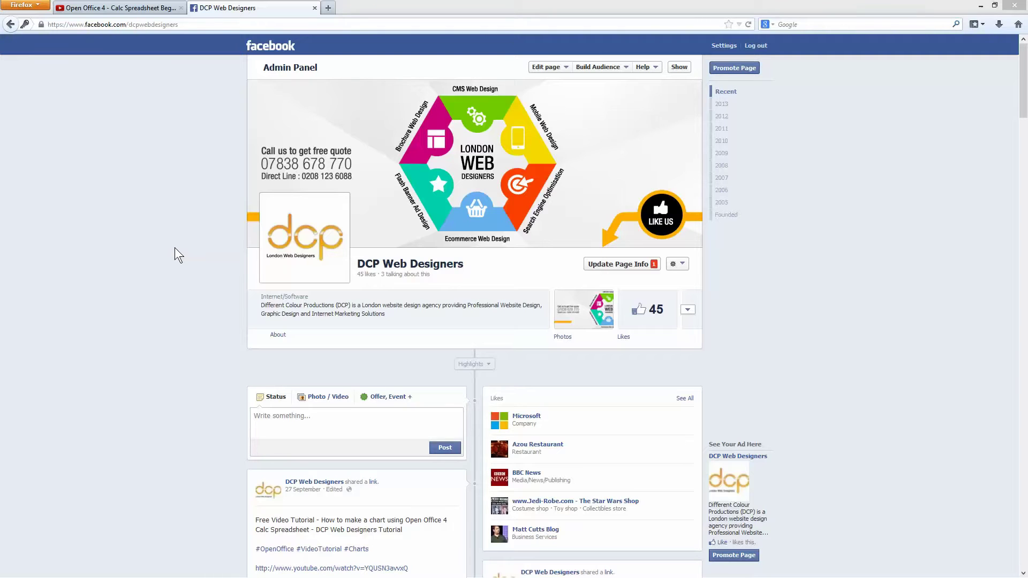
Scroll through the DCP Web Designers timeline to review the earlier shared tutorial links.
scroll(175, 248, "down", 5)
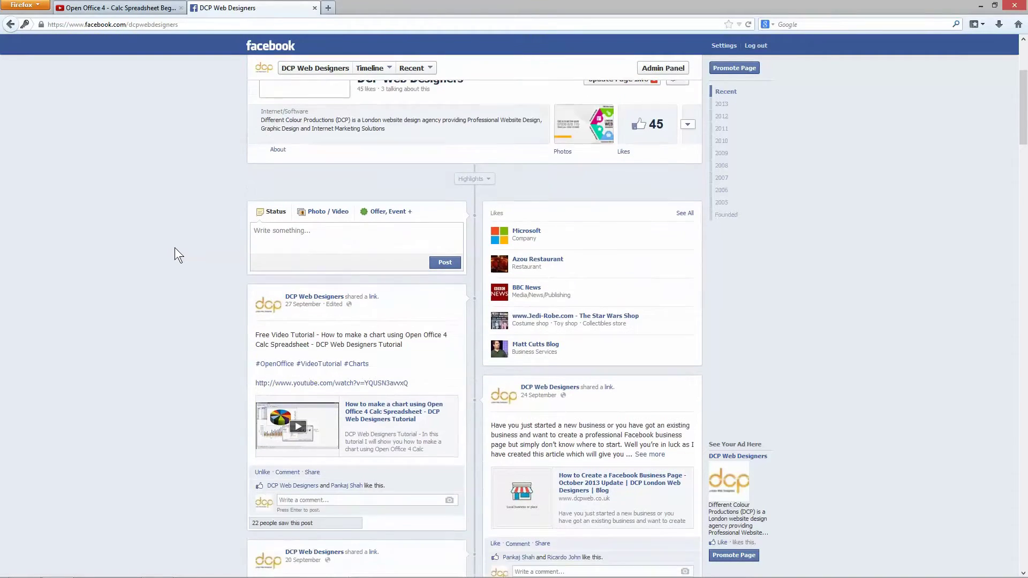
scroll(178, 268, "down", 3)
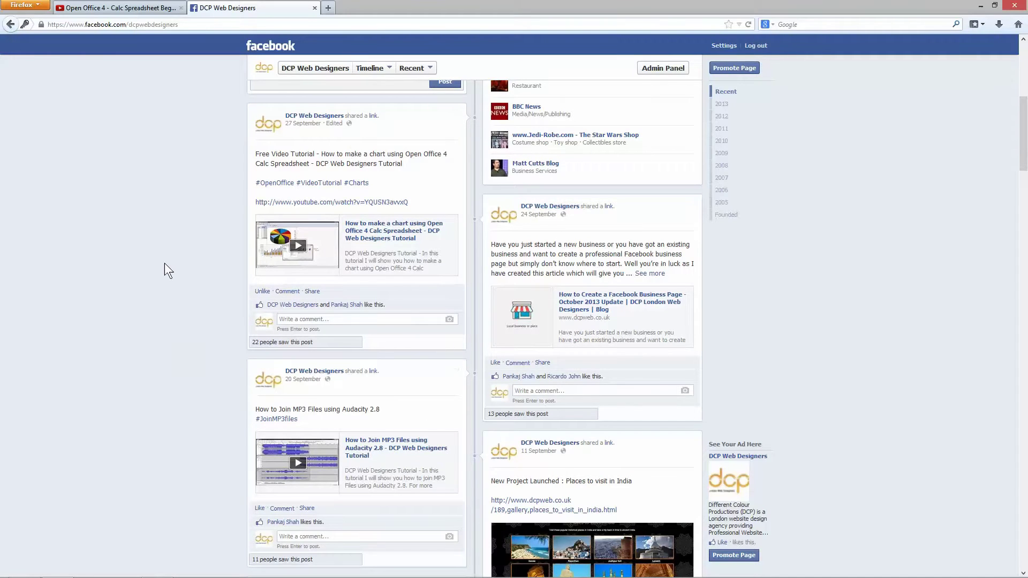
scroll(165, 262, "up", 4)
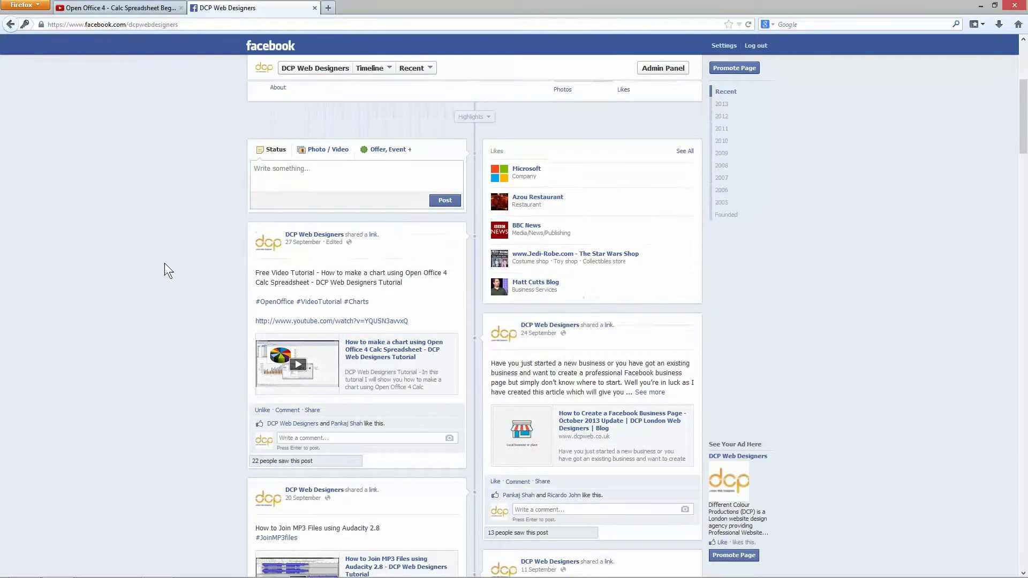
scroll(165, 262, "up", 2)
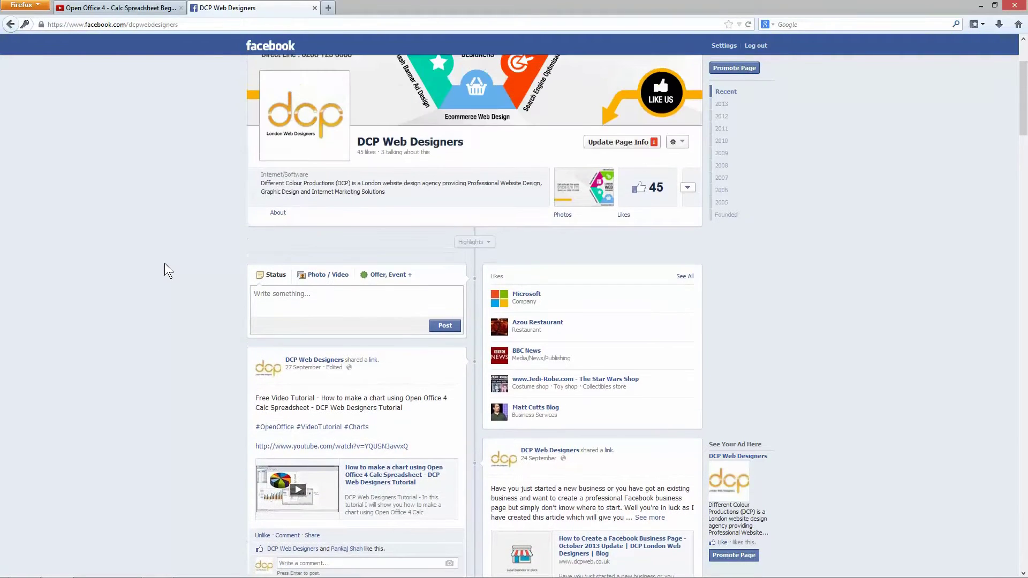
scroll(165, 262, "up", 2)
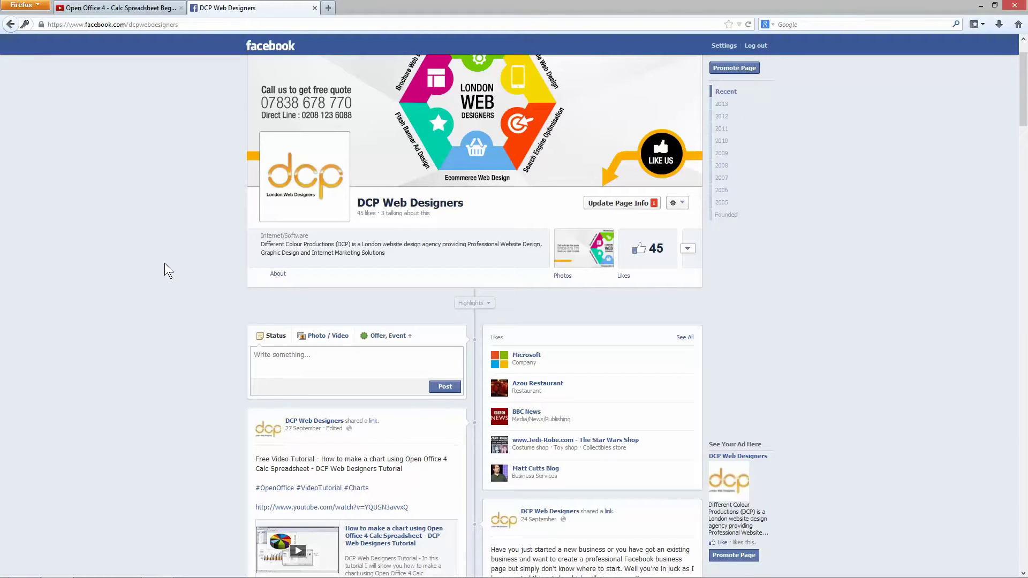
scroll(193, 374, "down", 2)
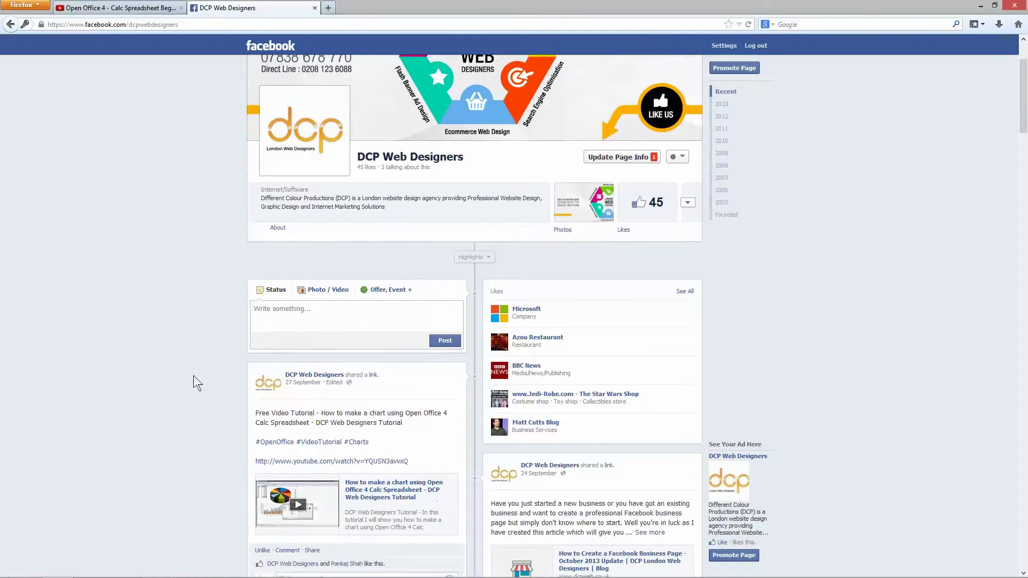
scroll(193, 376, "up", 2)
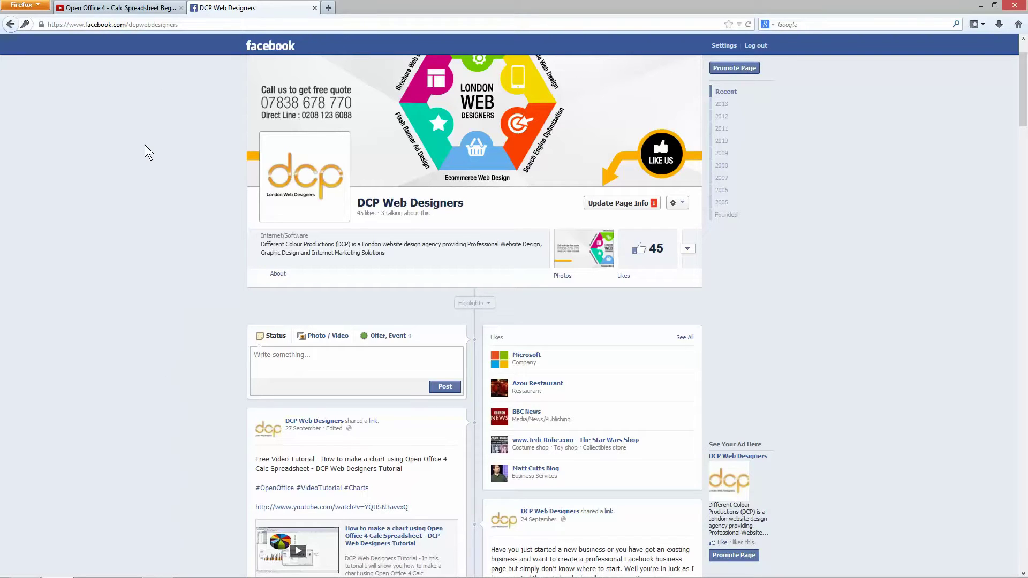
scroll(158, 197, "down", 6)
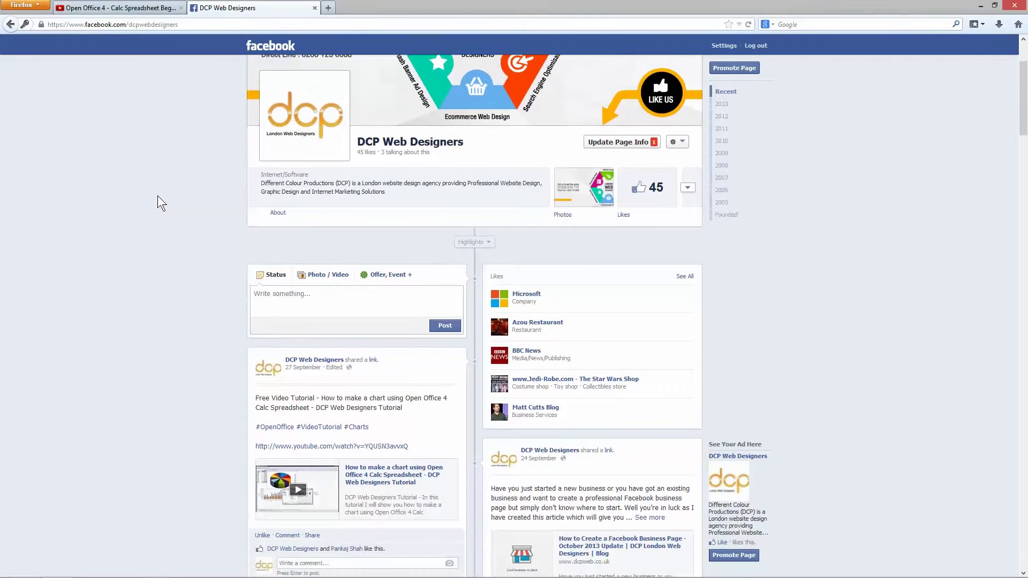
scroll(157, 197, "down", 4)
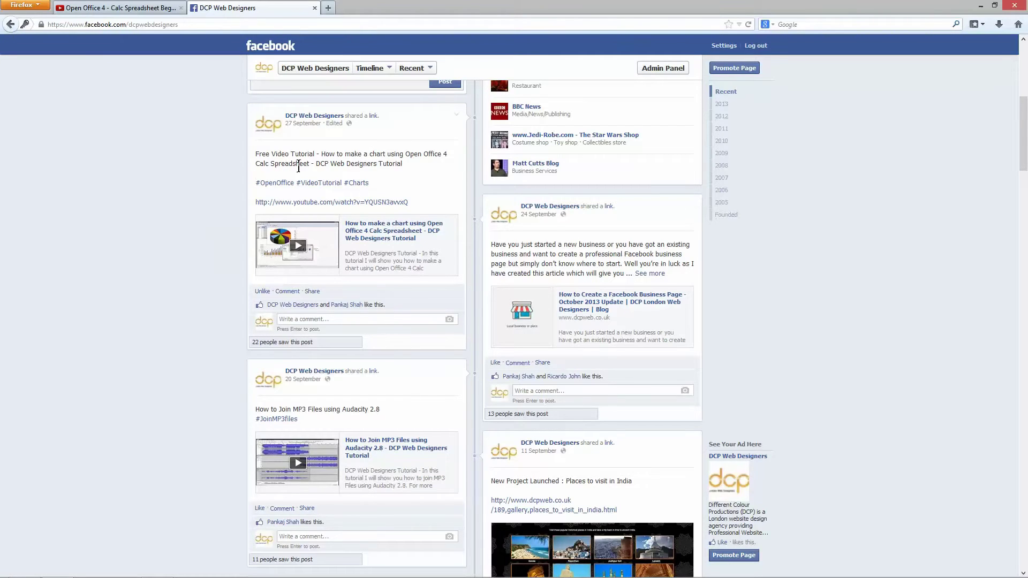
scroll(229, 262, "down", 4)
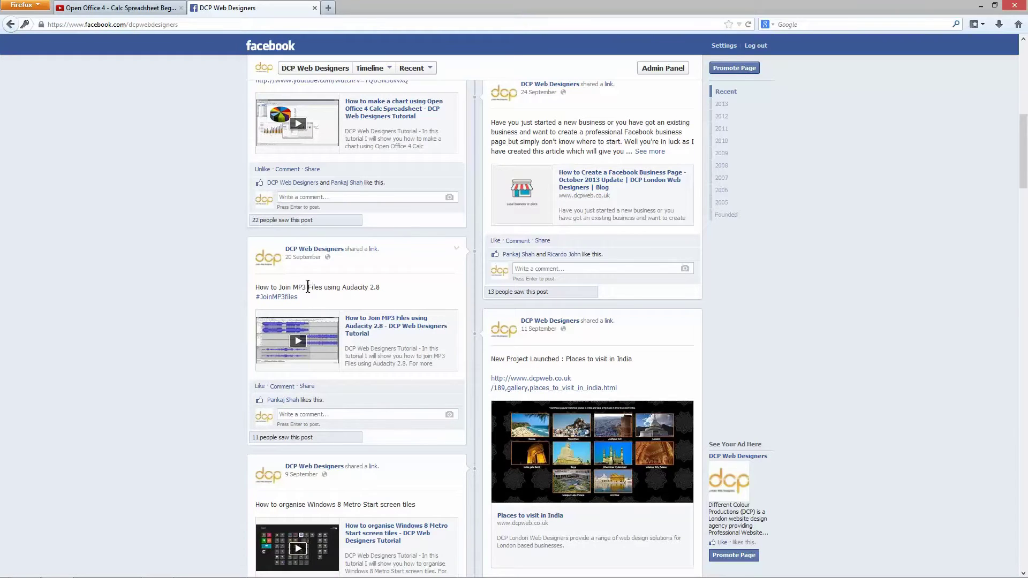
scroll(227, 304, "down", 4)
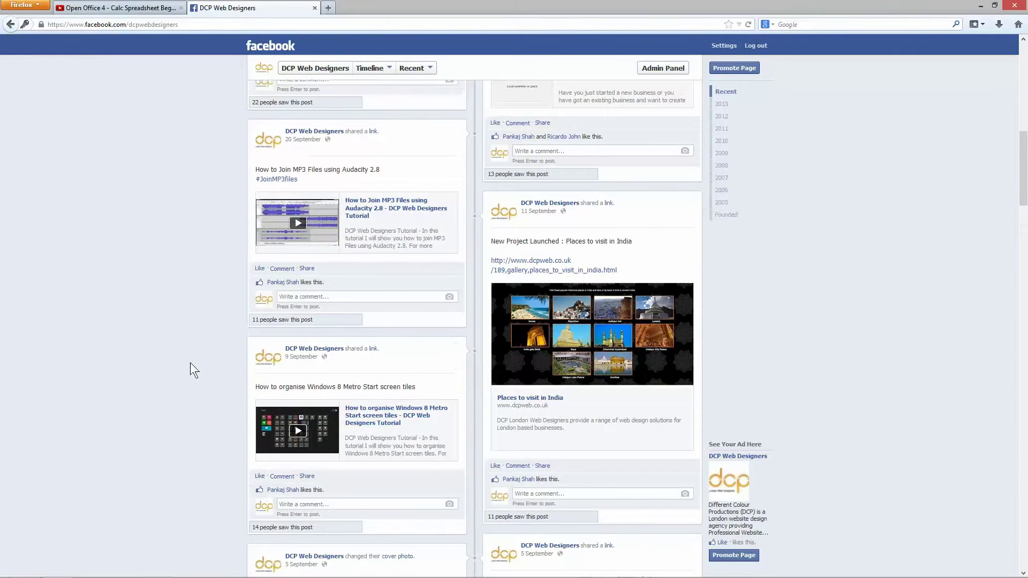
scroll(190, 363, "up", 8)
scroll(190, 362, "up", 2)
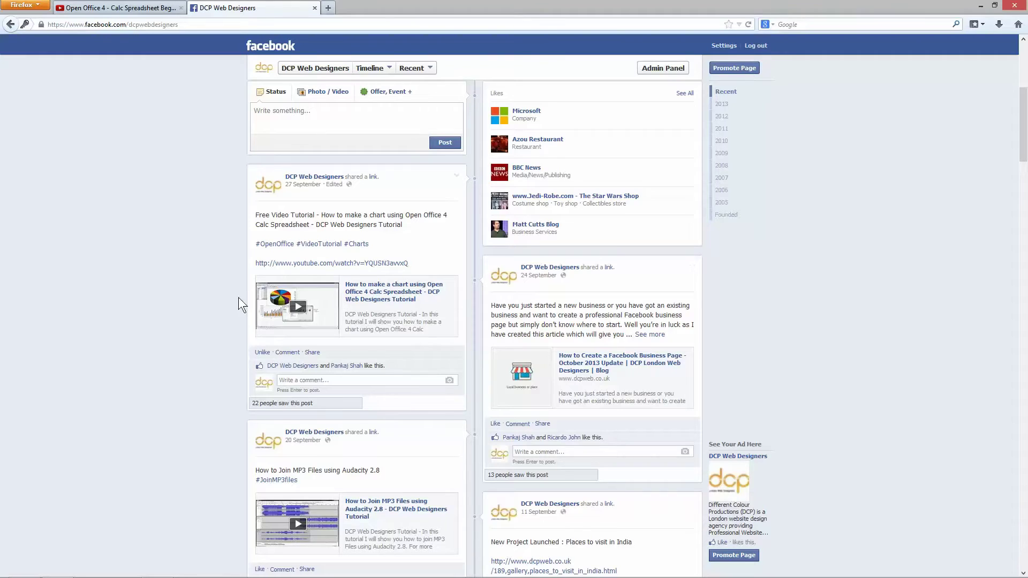
scroll(185, 296, "up", 4)
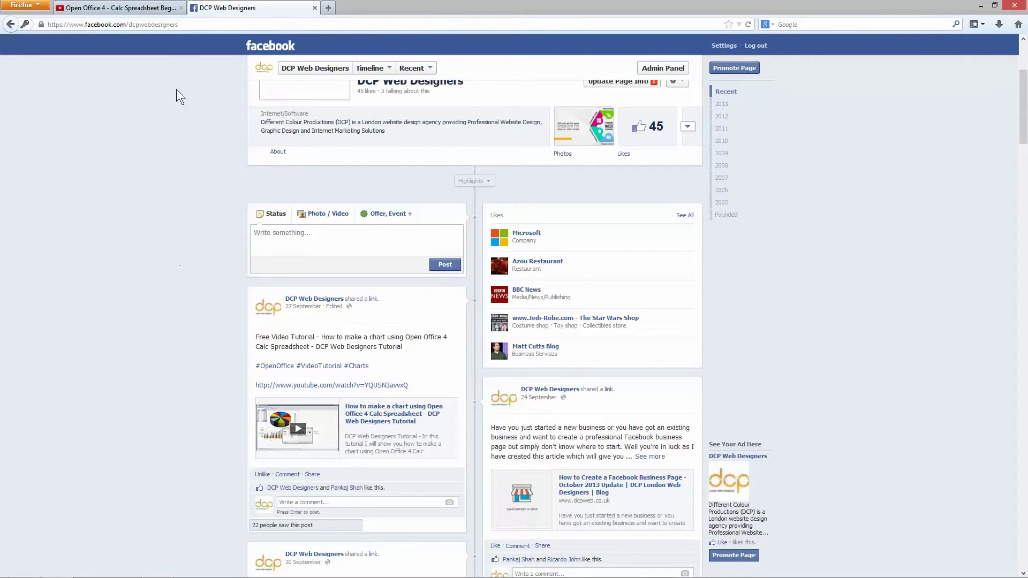
Pause the Open Office 4 Calc tutorial and copy its YouTube web address.
left_click(121, 7)
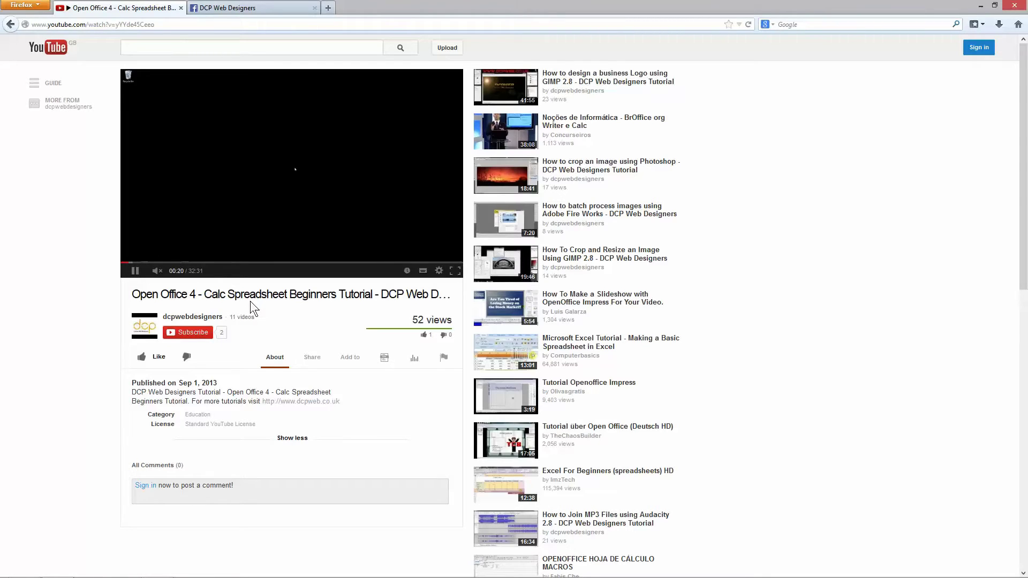
left_click(134, 272)
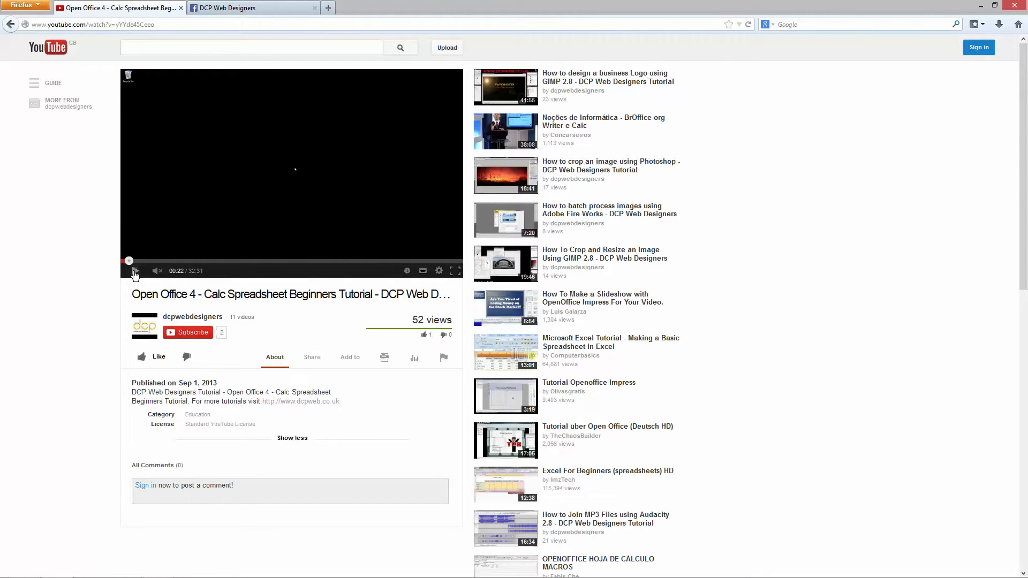
left_click(93, 25)
right_click(93, 26)
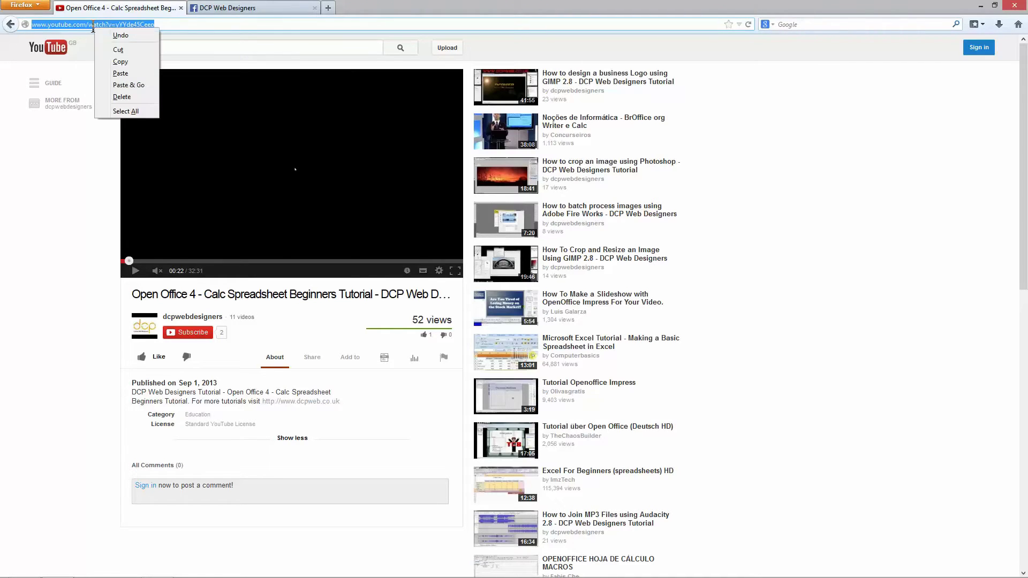
left_click(110, 57)
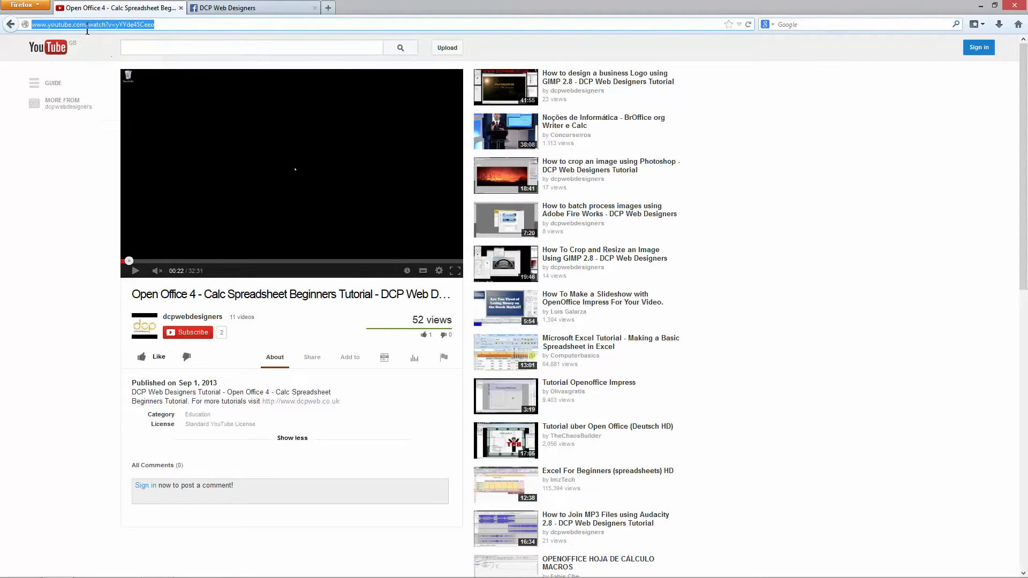
left_click(256, 8)
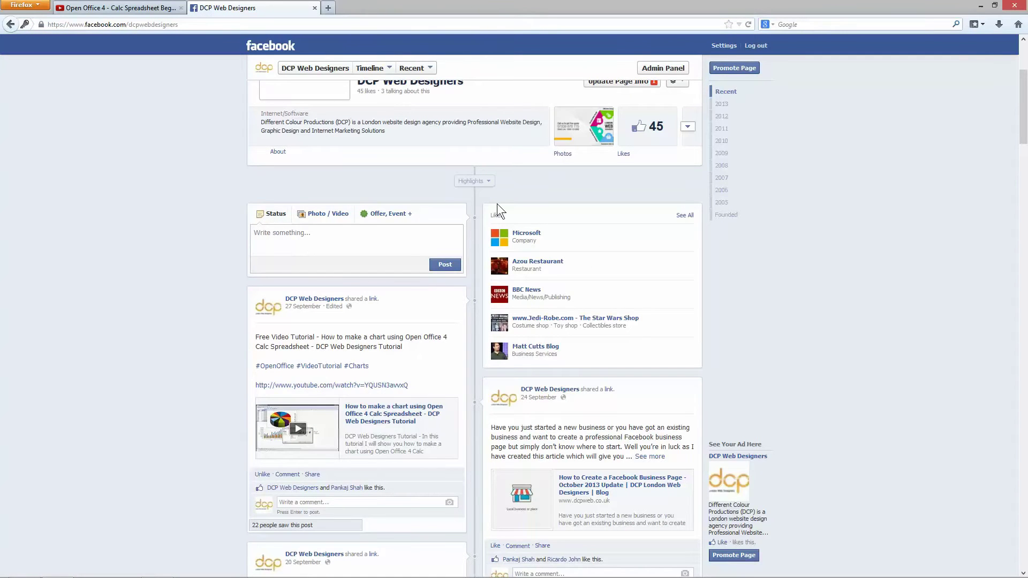
Paste the YouTube tutorial link into the page's status box and add a blank line above it.
left_click(271, 236)
right_click(271, 237)
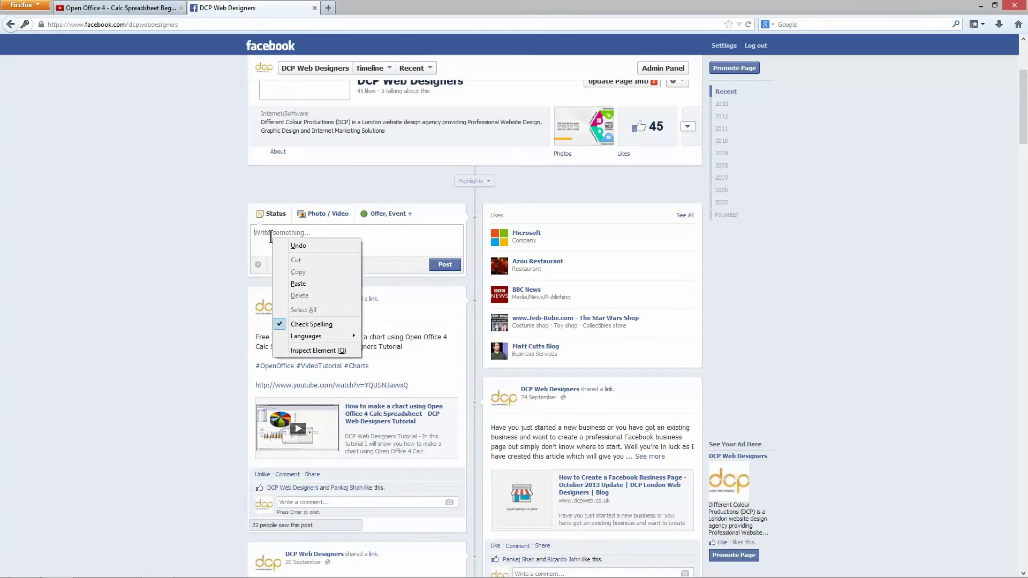
left_click(297, 283)
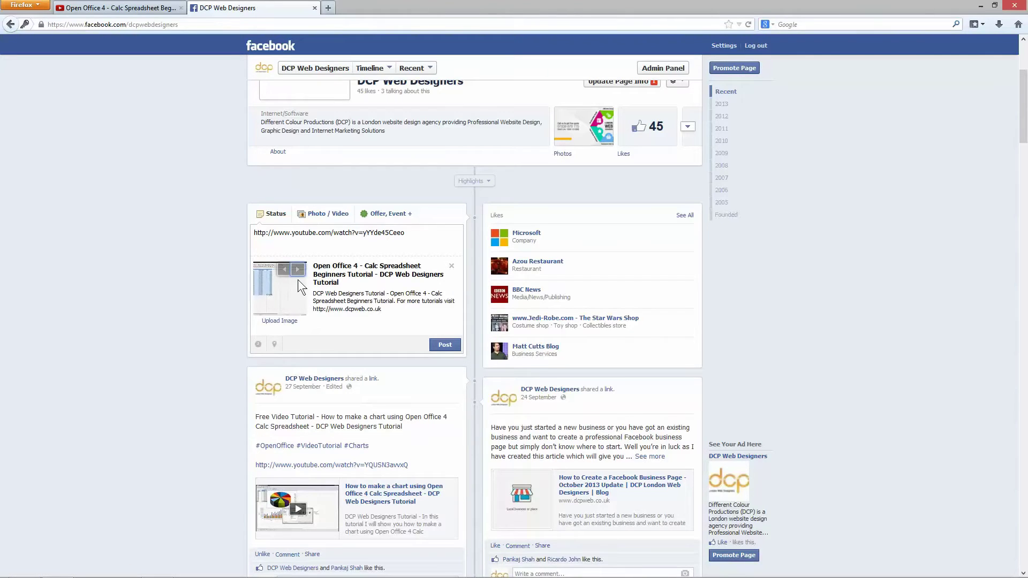
left_click(256, 234)
key("Return")
key("Return")
key("Return")
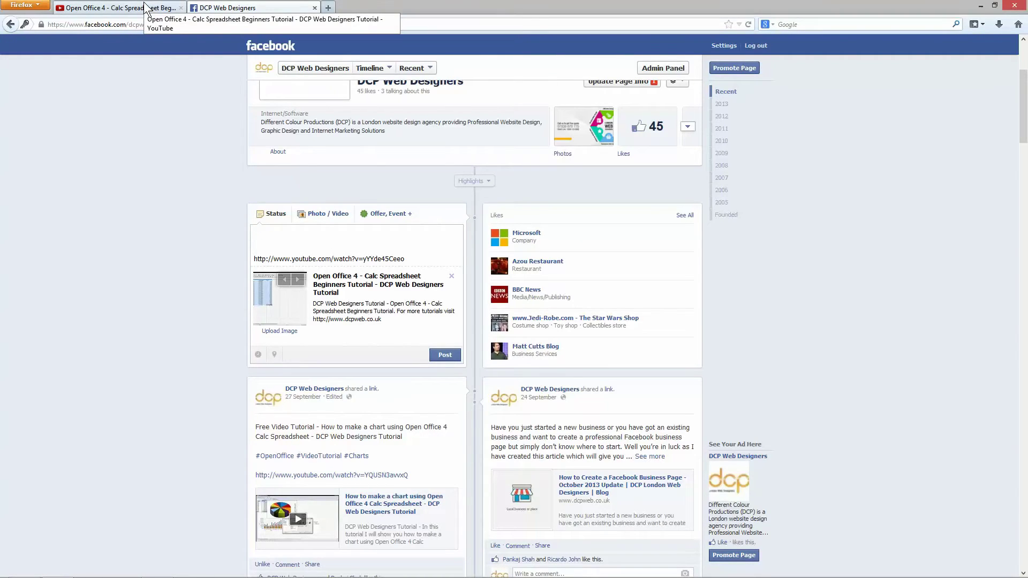
Copy the video's YouTube description and paste it above the link in the status post.
left_click(144, 7)
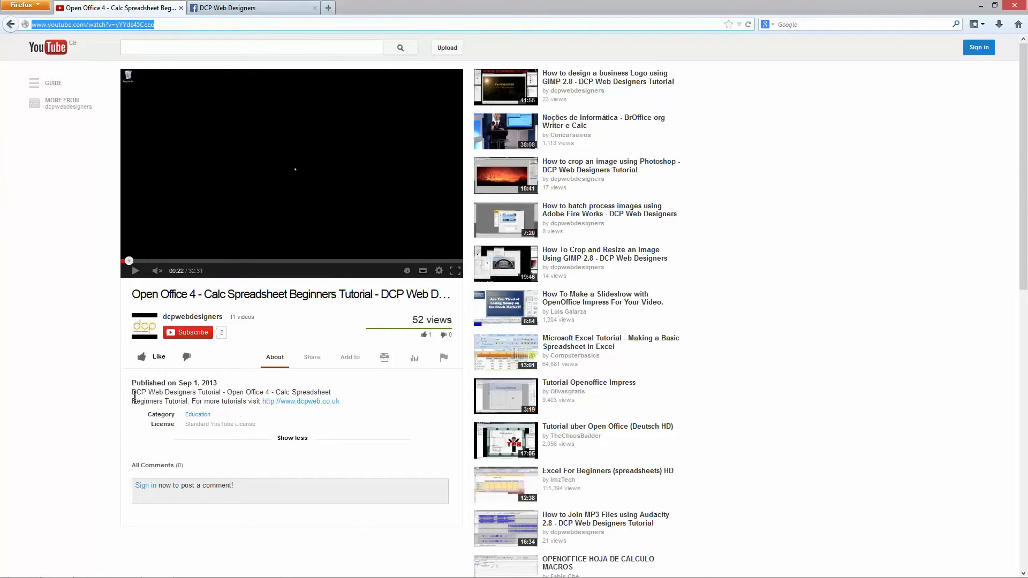
left_click_drag(134, 395, 339, 402)
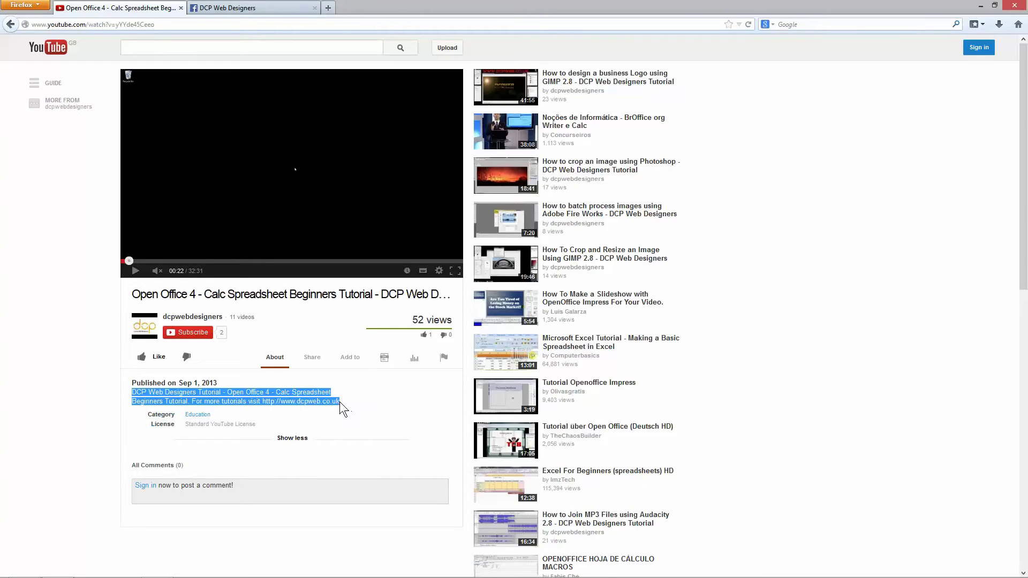
right_click(249, 399)
left_click(270, 405)
left_click(225, 8)
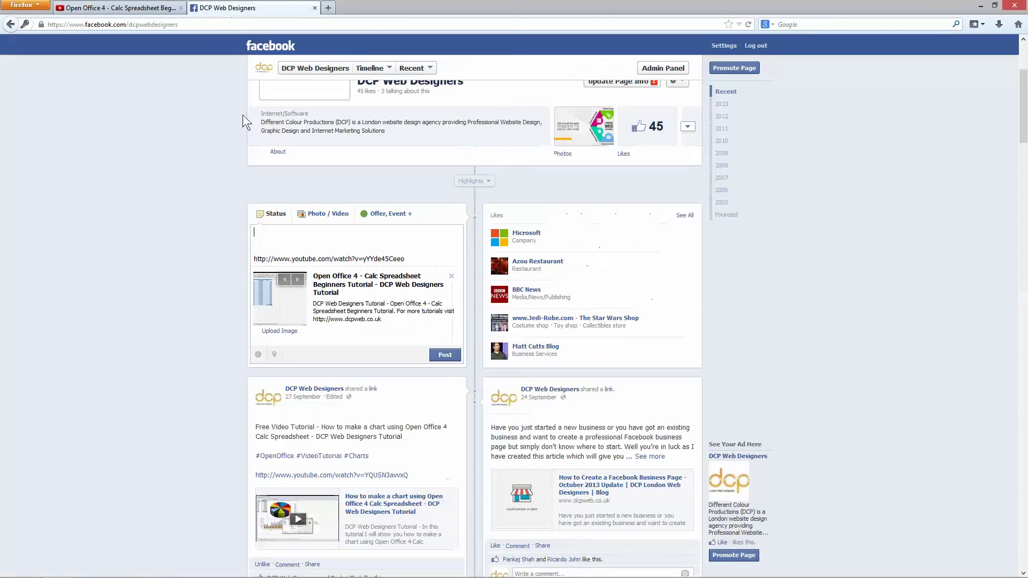
right_click(283, 235)
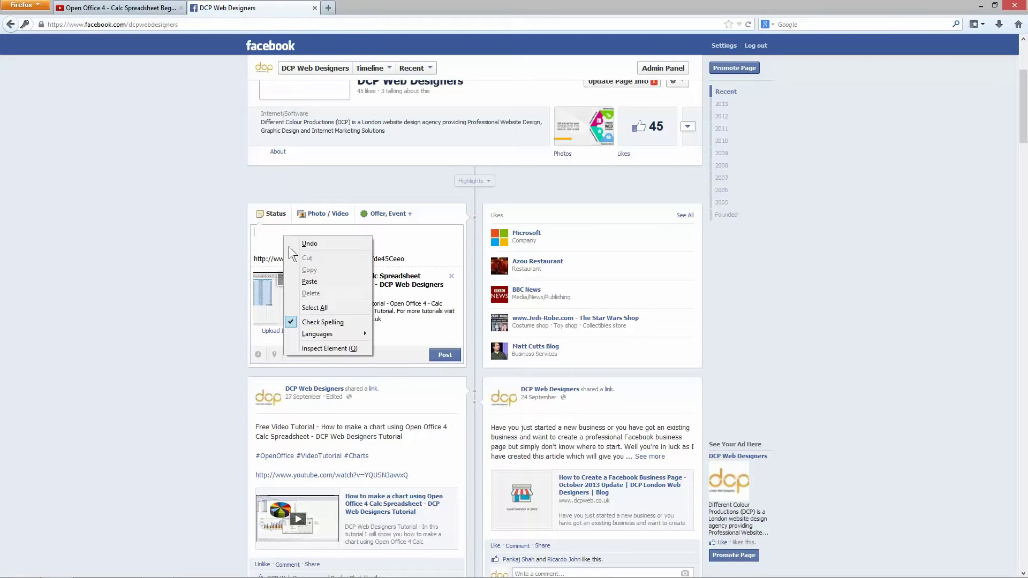
left_click(309, 282)
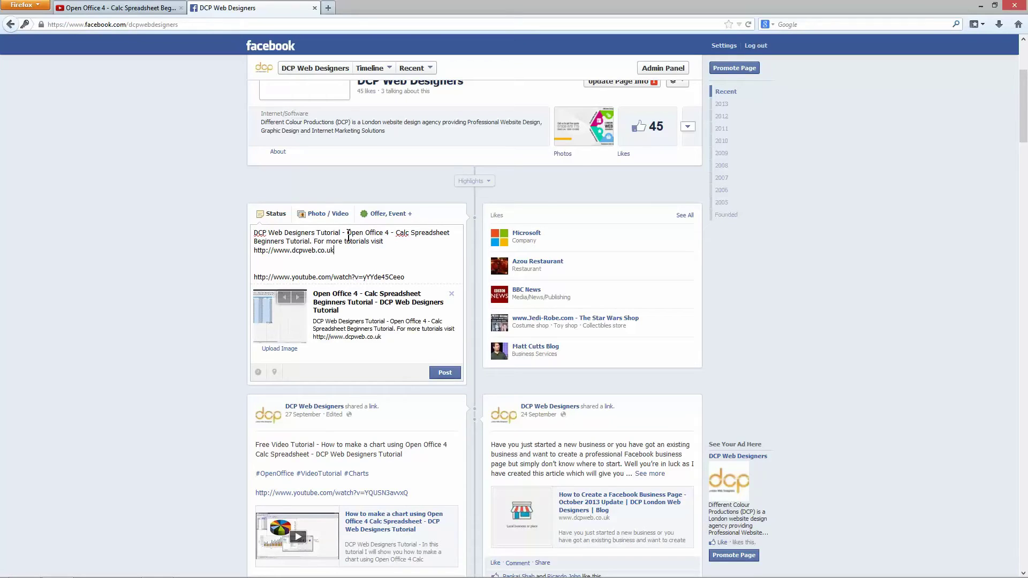
Move the video title to the start with a period and split DCP Web Designers Tutorial and the tutorials sentence onto separate lines.
left_click_drag(347, 235, 311, 242)
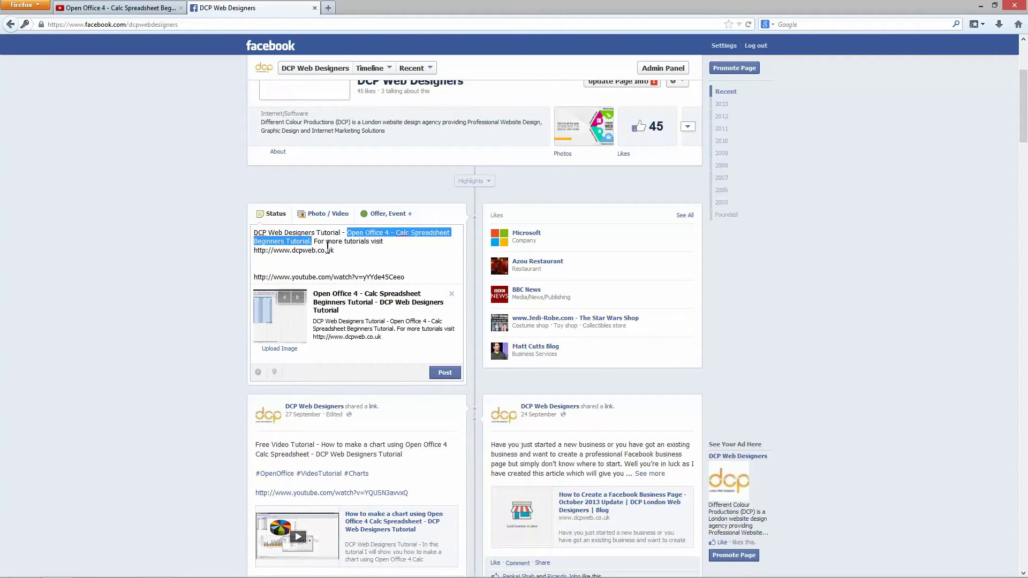
key("BackSpace")
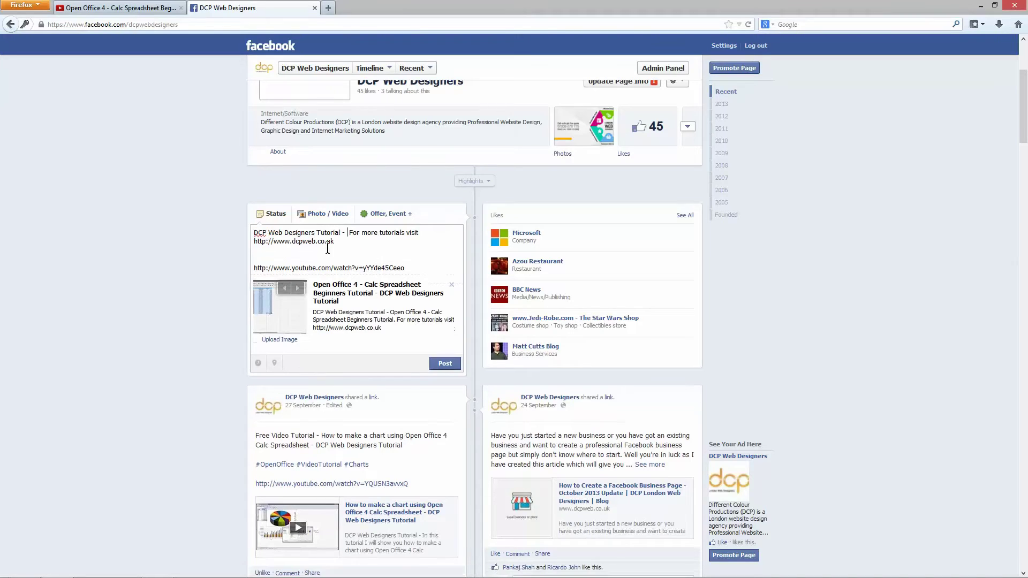
left_click(254, 233)
key("ctrl+v")
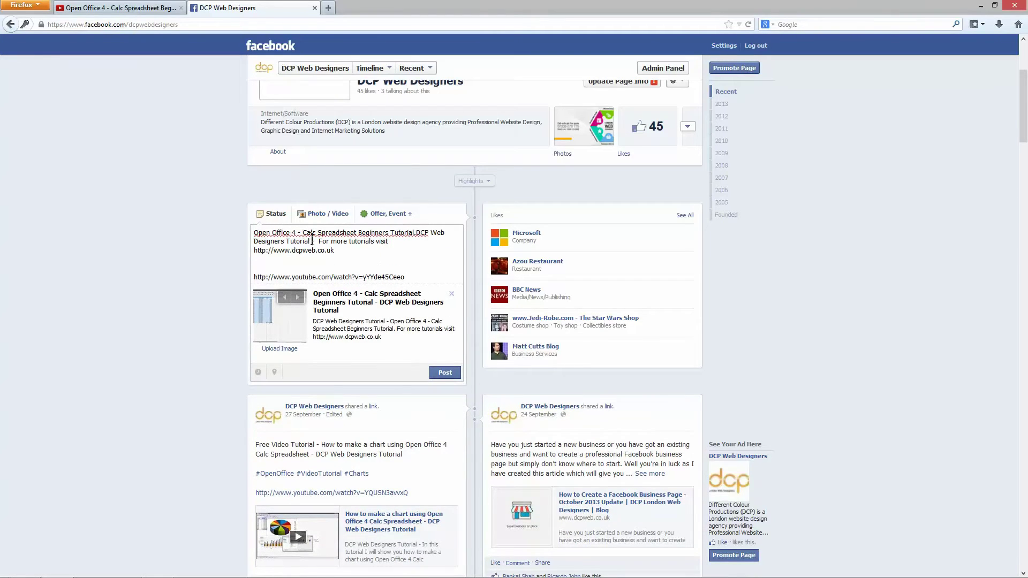
type(".")
key("Return")
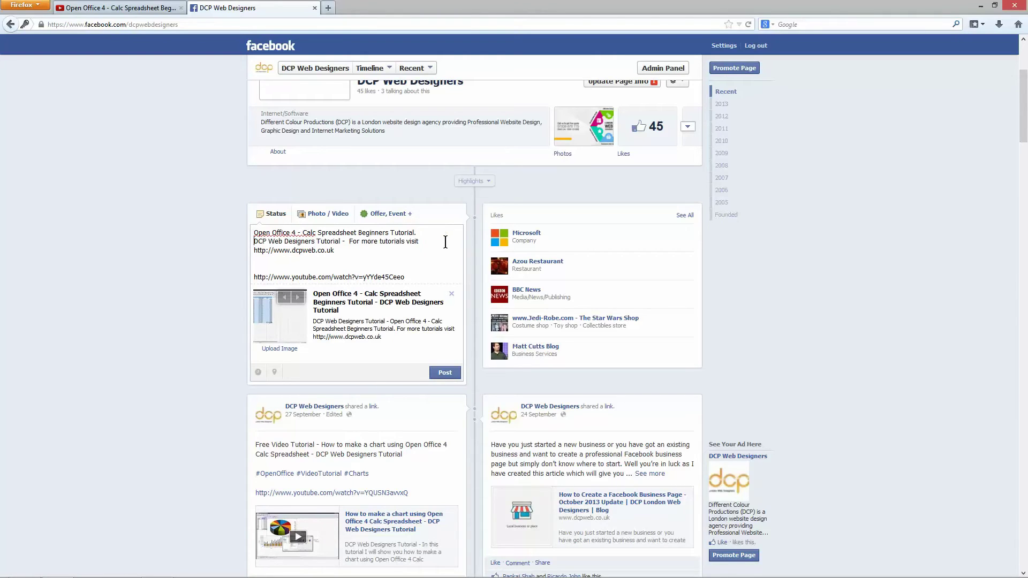
left_click(350, 242)
key("Return")
key("Return")
left_click(353, 243)
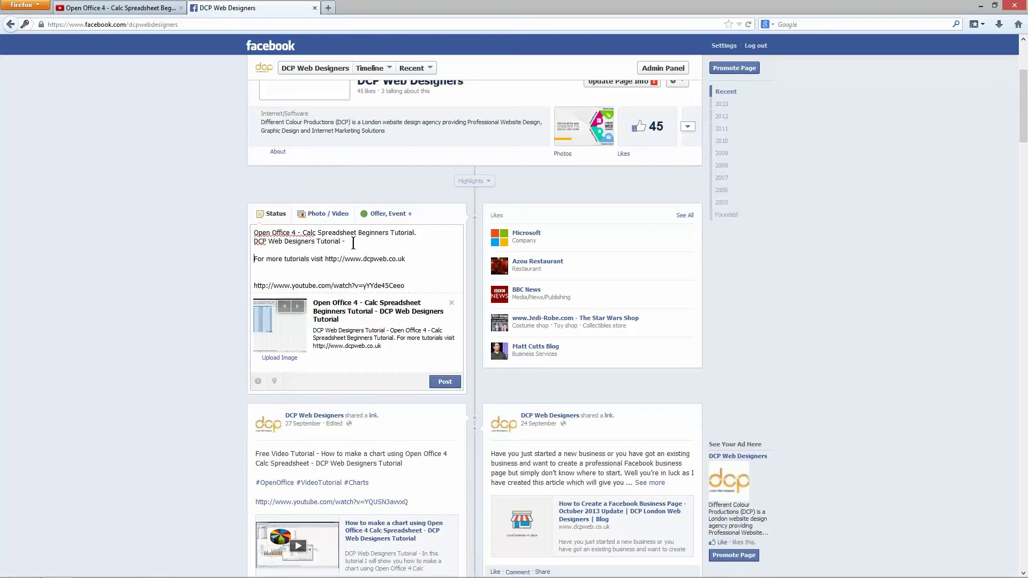
key("BackSpace")
key("BackSpace")
Add a line above the link reading #openOffice4 #CalcTutorial #VideoTutorial.
key("Return")
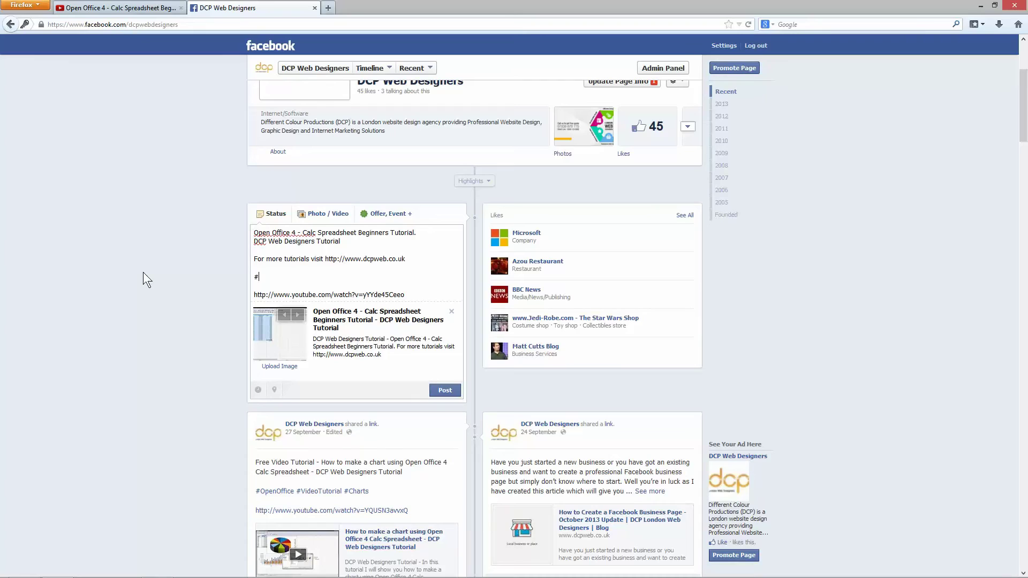
type("openOffice4 #Calc")
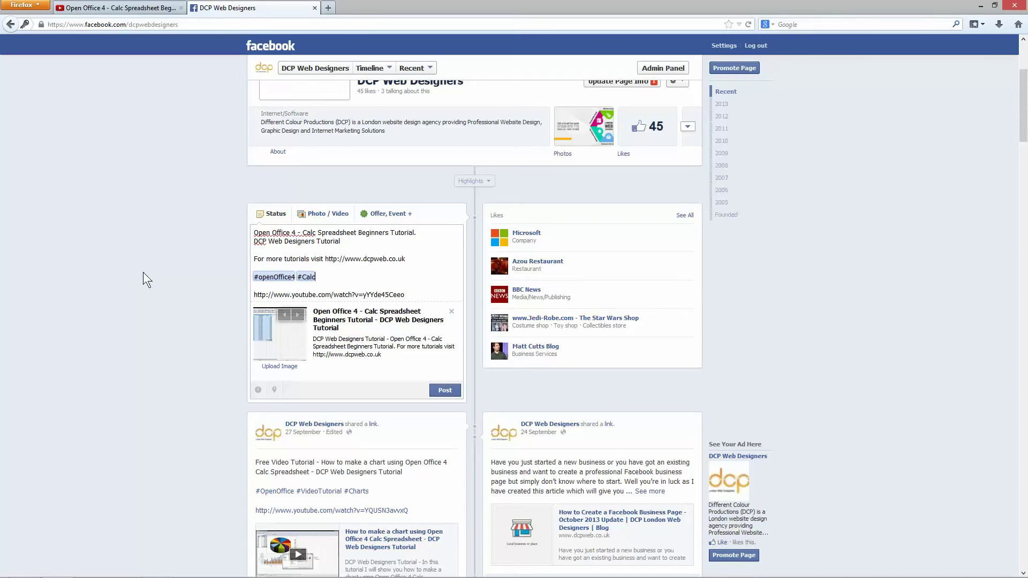
type("Tutorial #VideoTutorial")
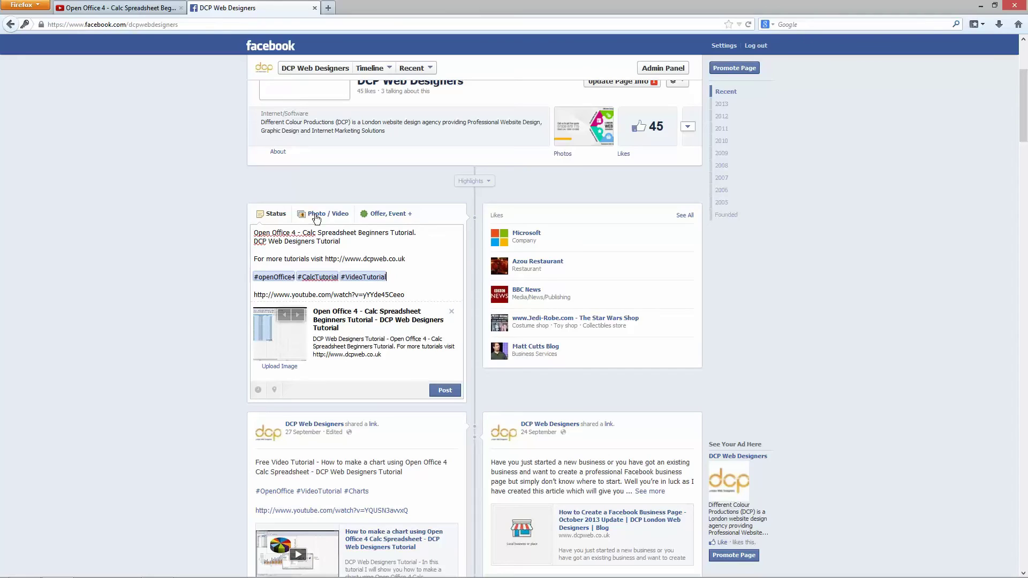
Publish the post and play its embedded Open Office 4 Calc video on the timeline.
left_click(445, 390)
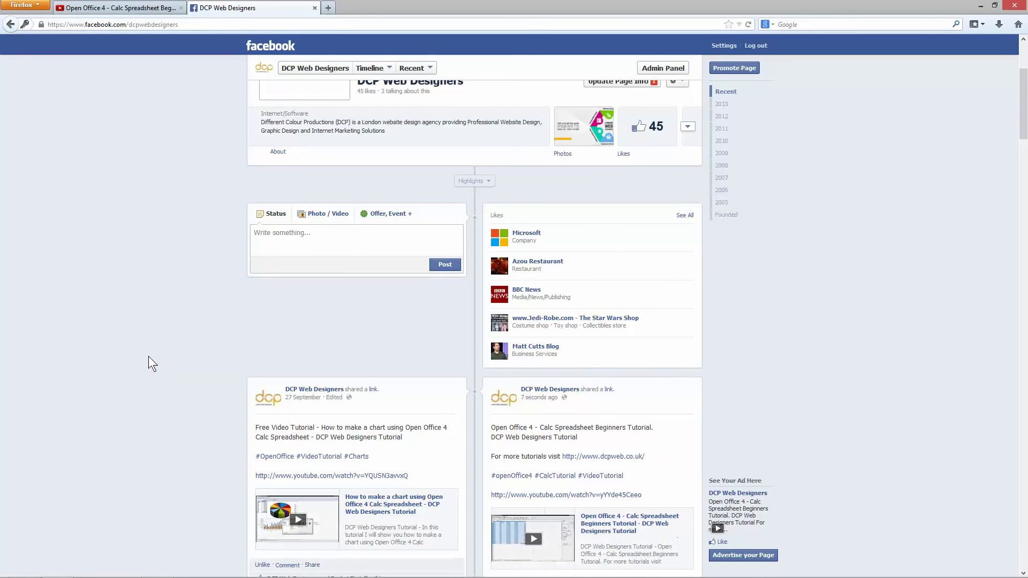
scroll(149, 355, "down", 5)
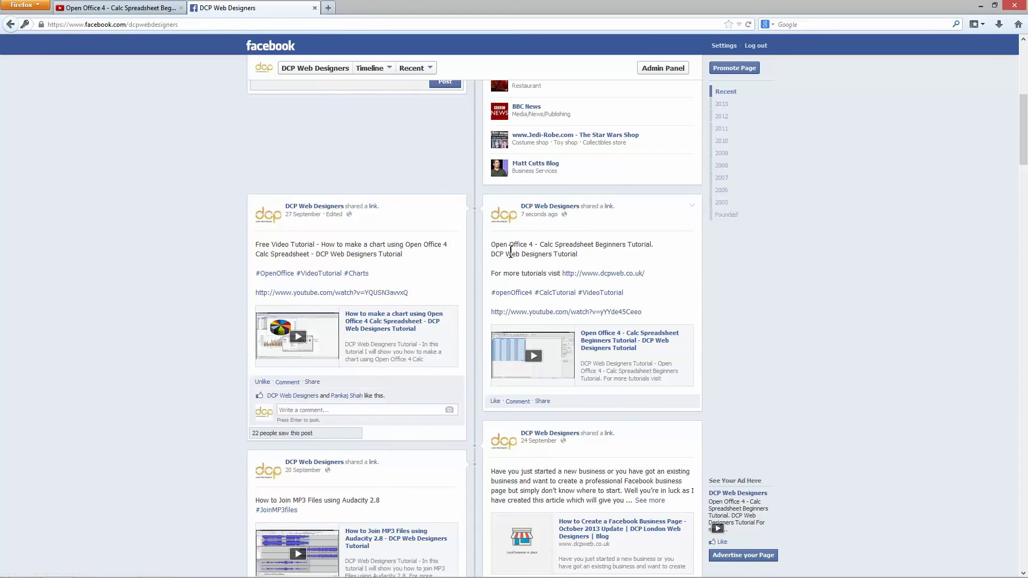
left_click_drag(495, 245, 592, 260)
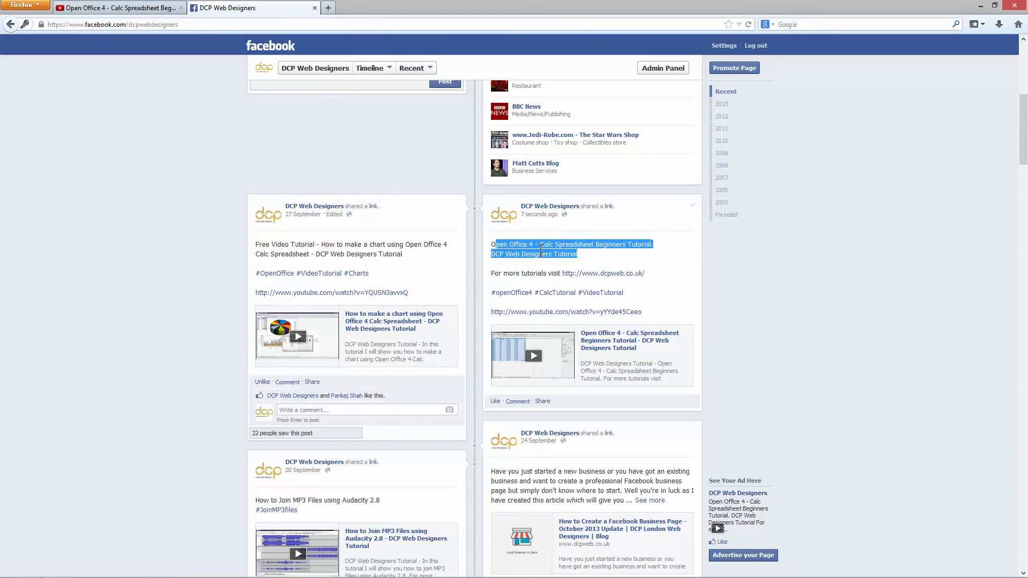
left_click_drag(495, 274, 537, 274)
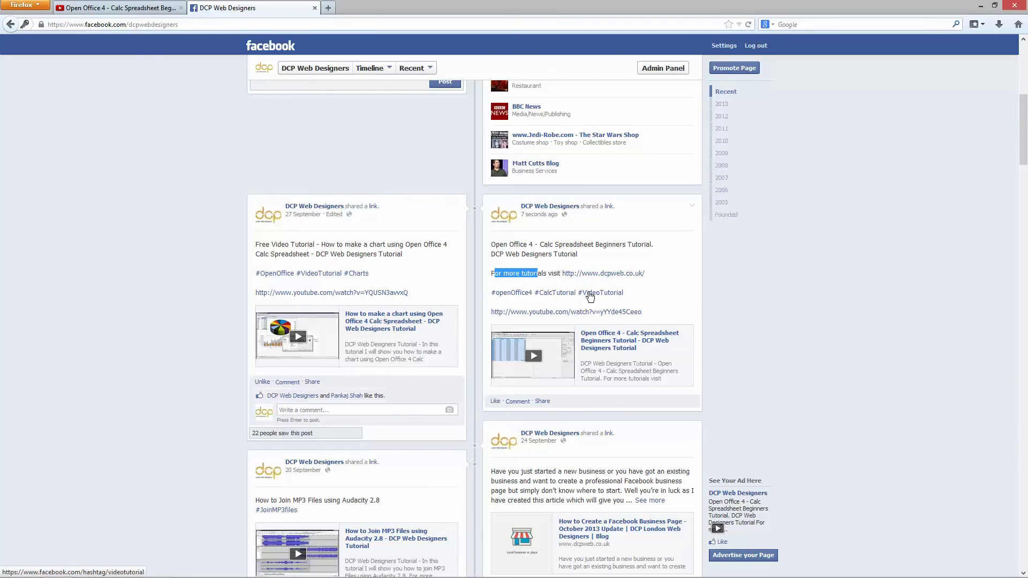
left_click(535, 356)
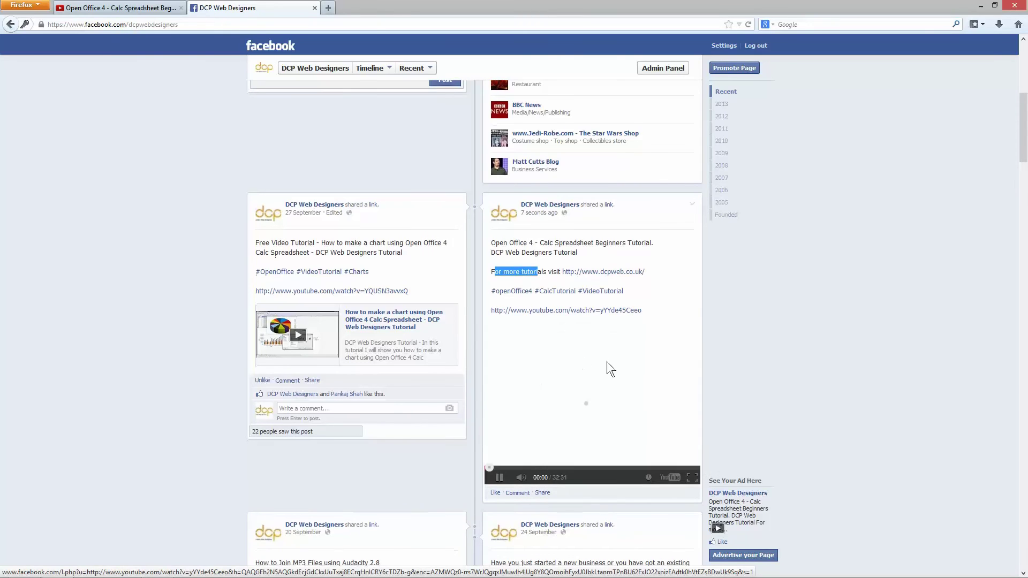
scroll(606, 361, "down", 2)
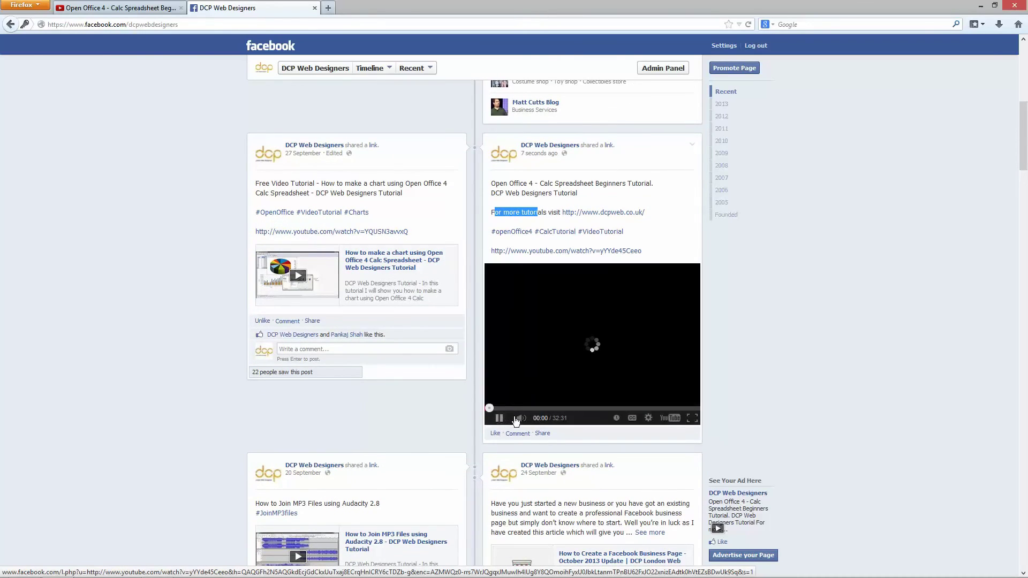